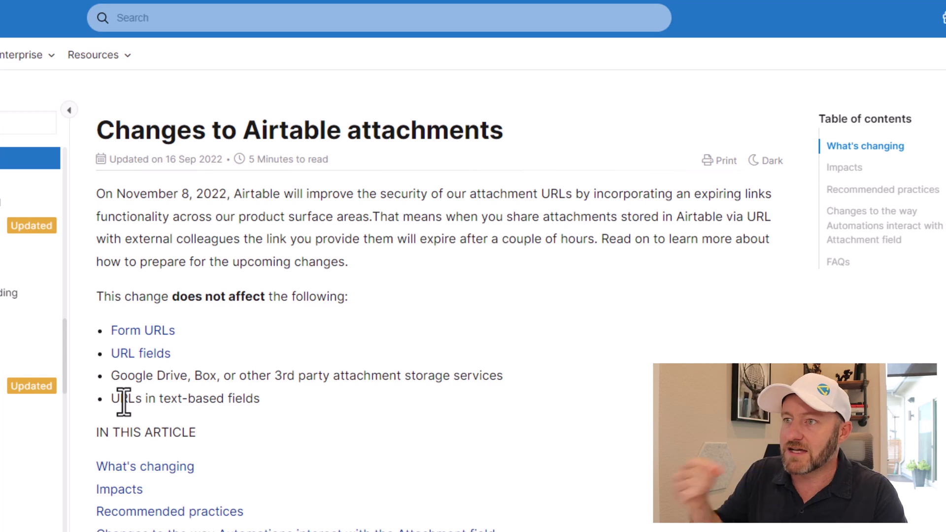
Step: Read the What's changing section on Airtable attachments, highlighting the statements on expiring public-accessible links and formula links becoming invalid
scroll(243, 384, "down", 7)
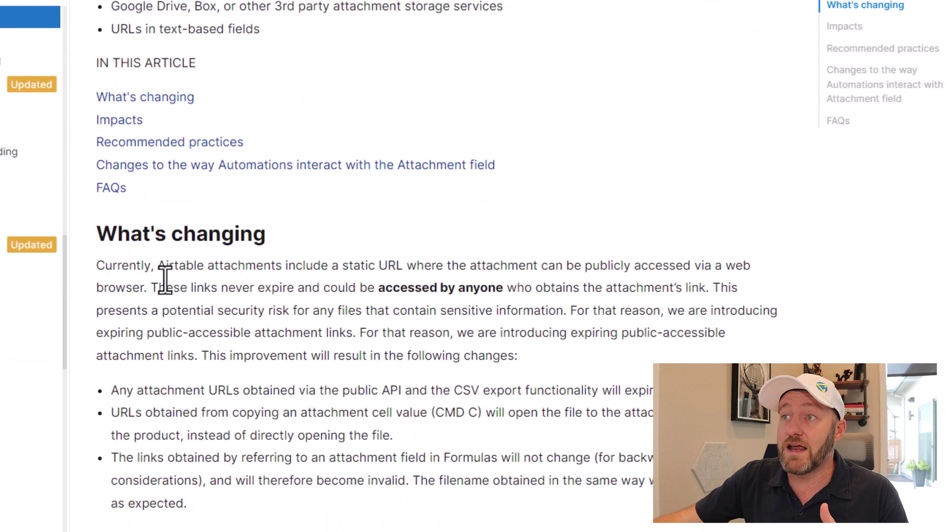
scroll(189, 221, "down", 2)
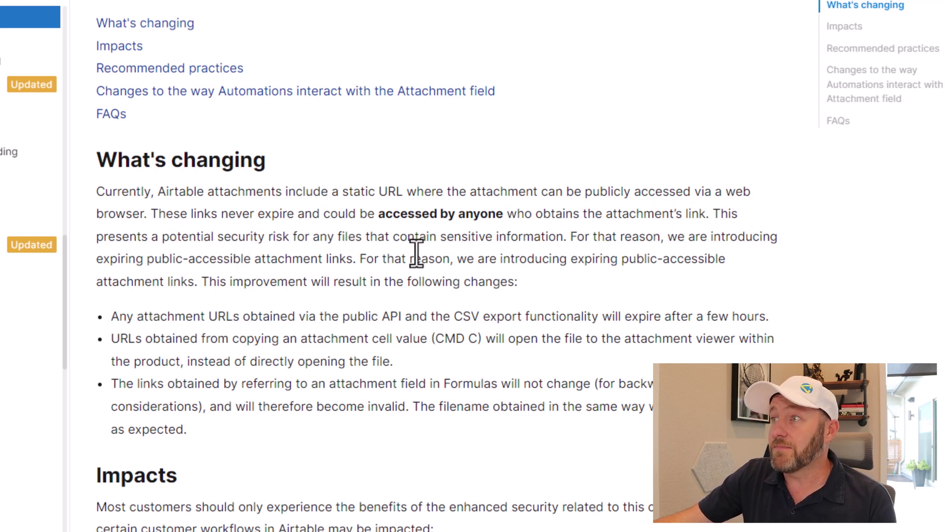
left_click_drag(486, 260, 208, 283)
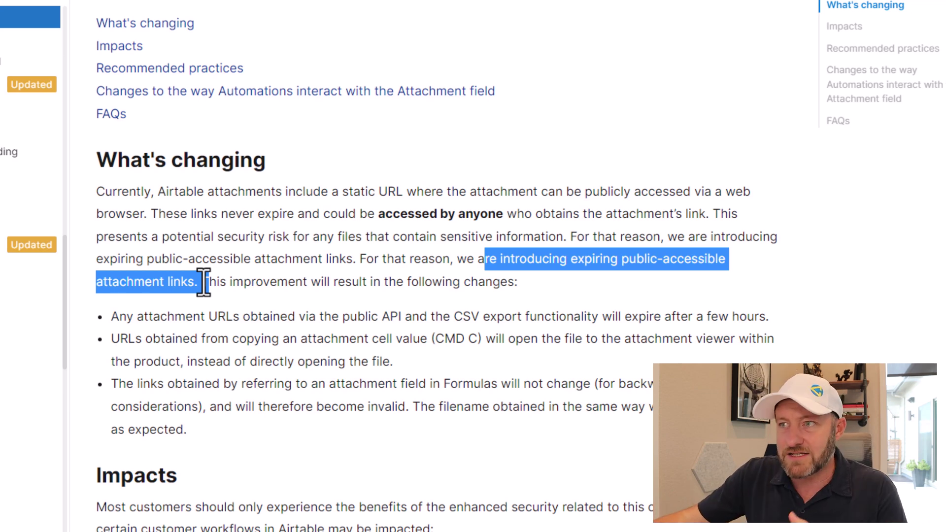
left_click_drag(204, 282, 209, 282)
scroll(303, 304, "down", 2)
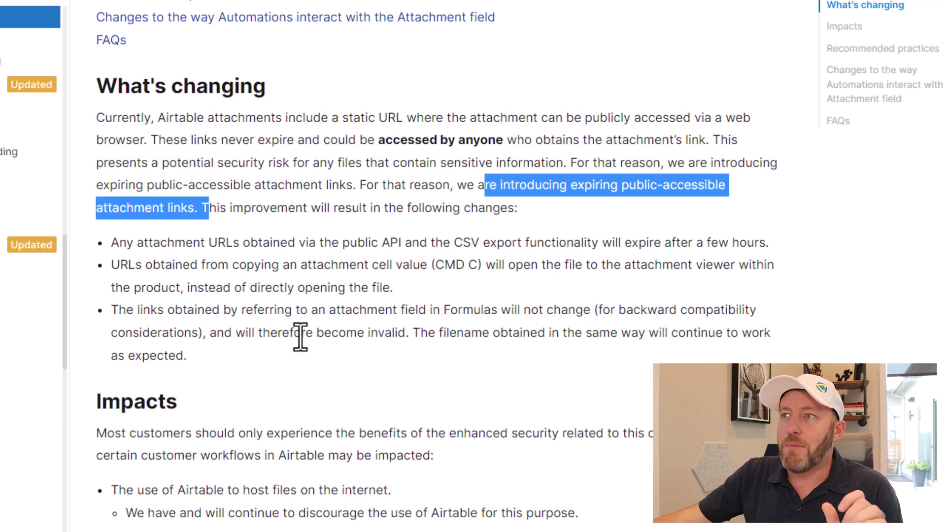
left_click_drag(236, 332, 413, 339)
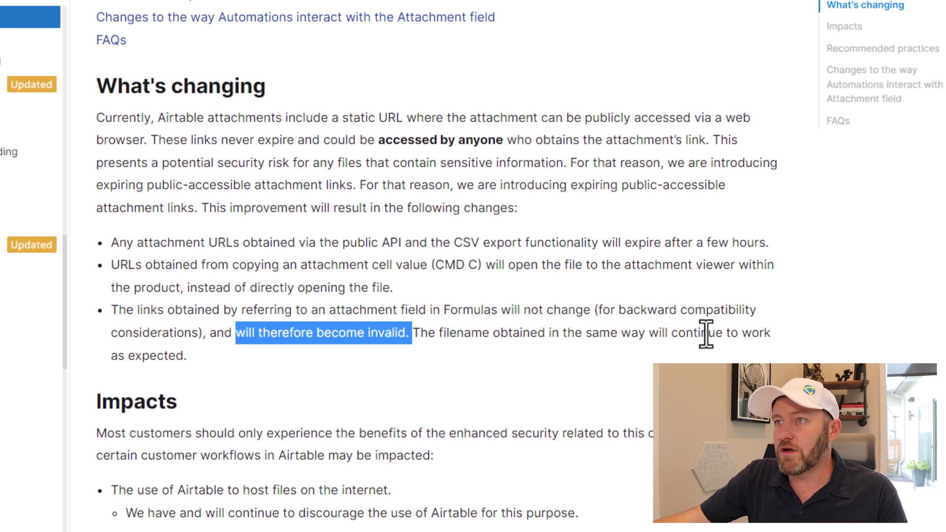
Step: Read the Impacts section of the article, highlighting the sentence that discourages using Airtable to host files
scroll(483, 372, "down", 6)
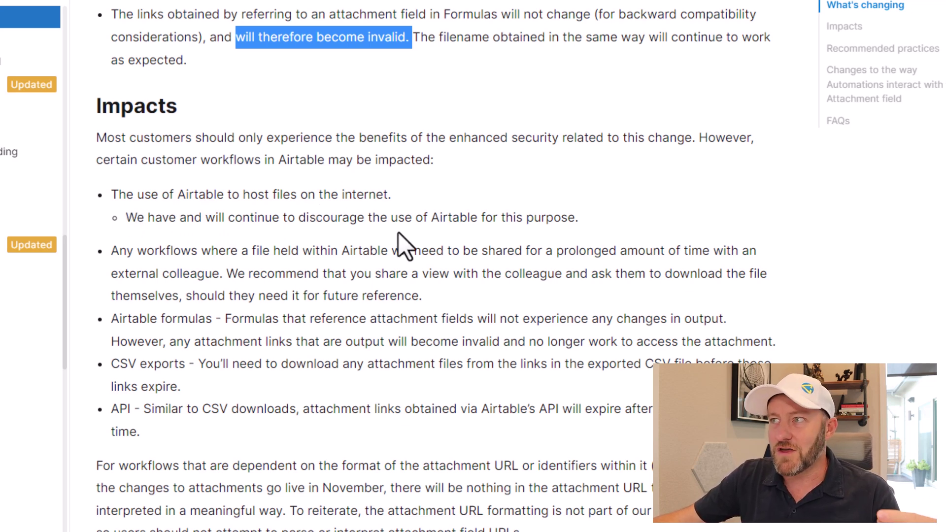
left_click(503, 220)
triple_click(503, 219)
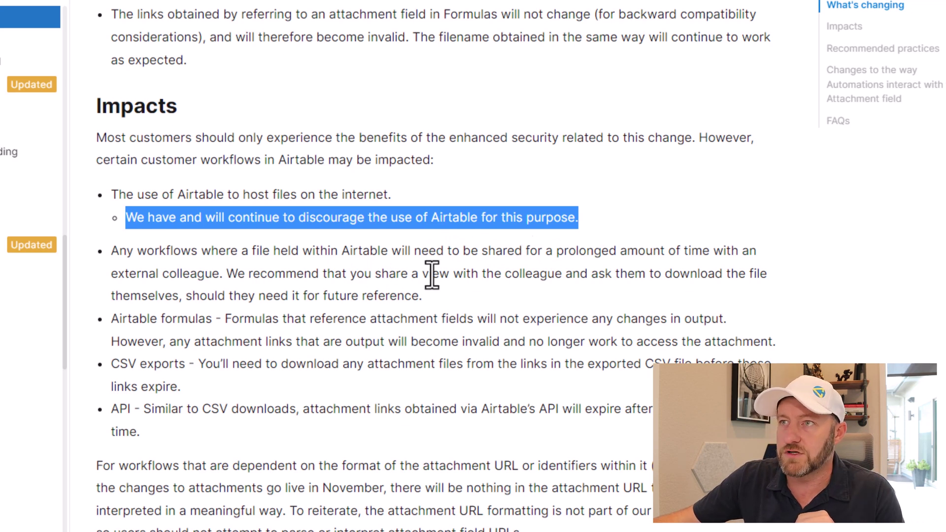
scroll(427, 275, "down", 2)
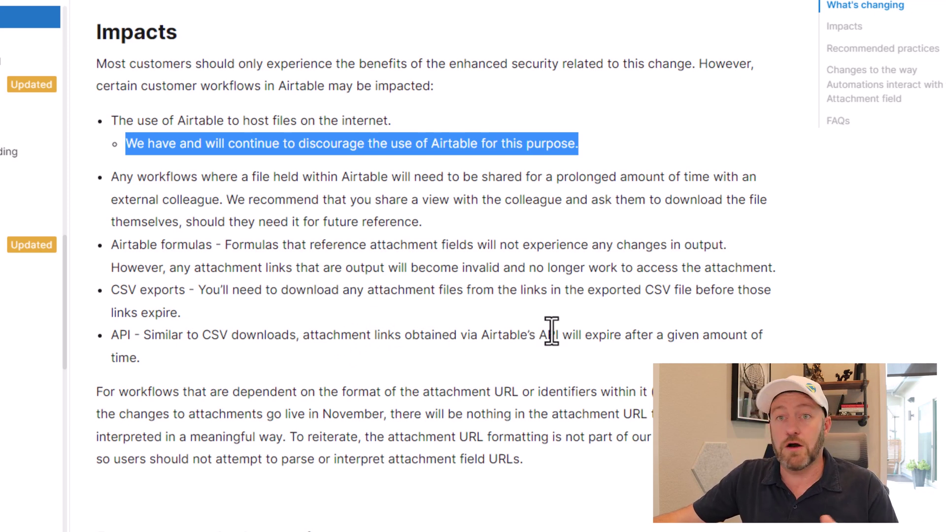
scroll(552, 330, "down", 10)
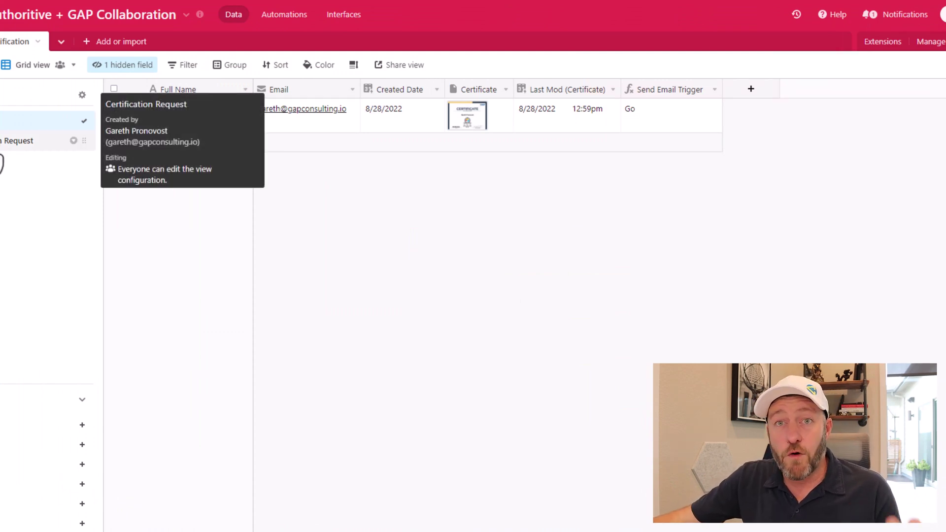
Step: Look over the Certification Request form, and examine the record's full name, email, created date and certificate in the Certification table's Grid view
left_click(2, 146)
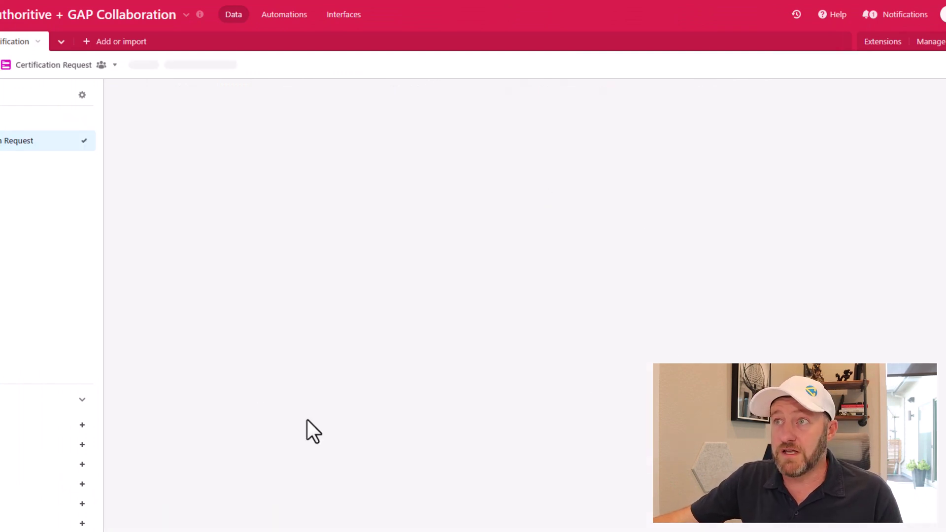
scroll(498, 355, "down", 2)
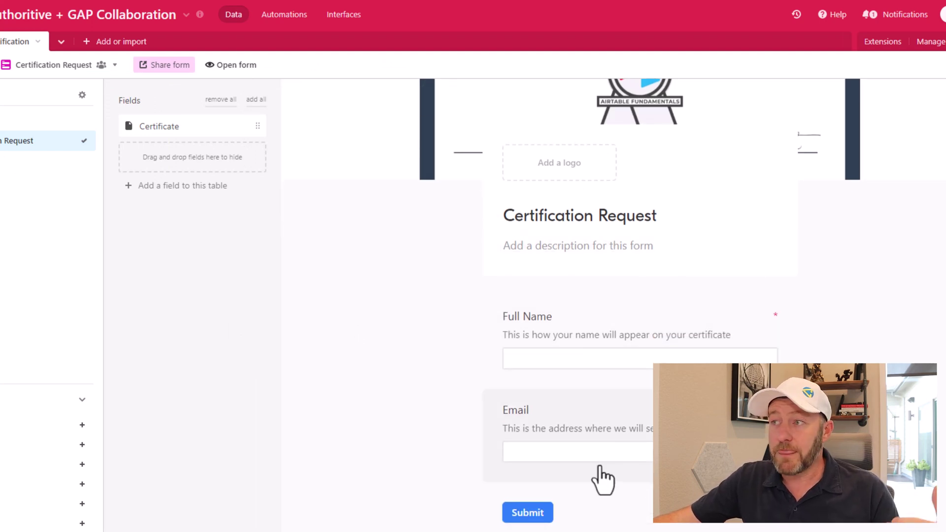
left_click(10, 122)
left_click(199, 117)
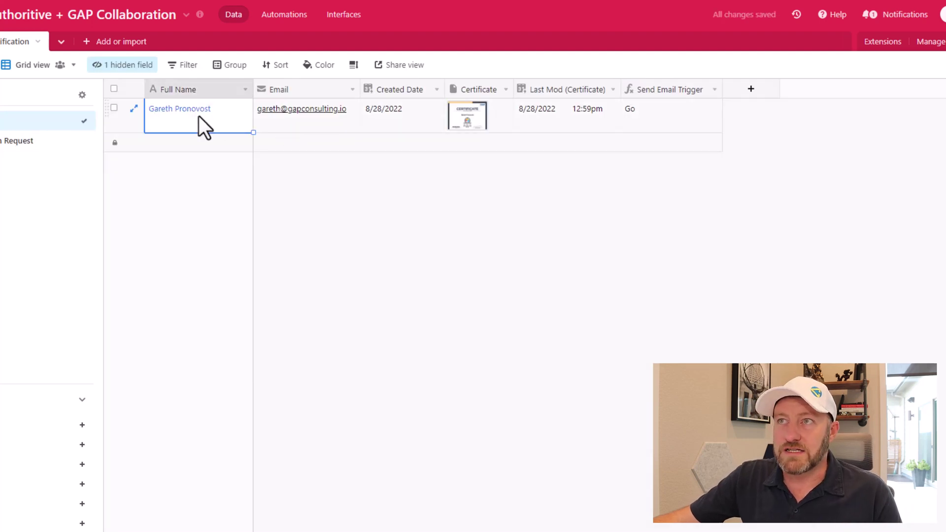
left_click(285, 117)
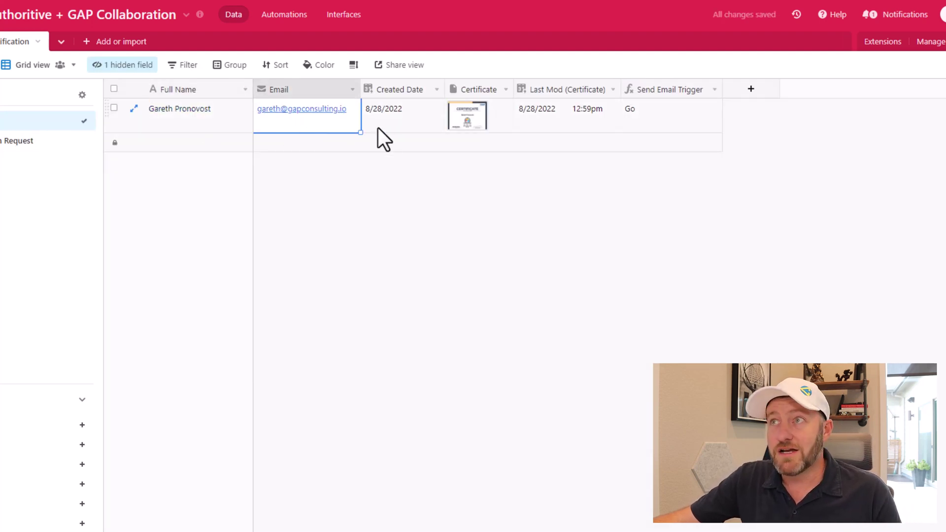
left_click(394, 122)
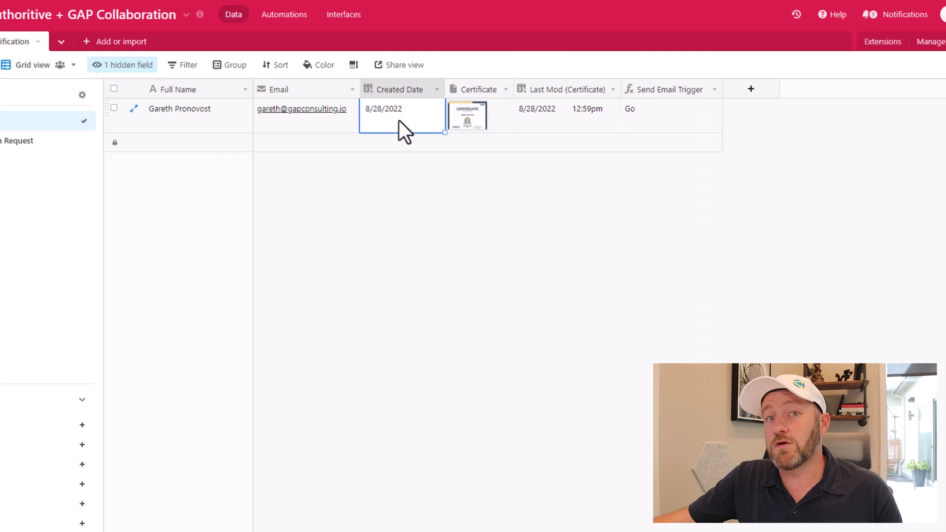
left_click(474, 121)
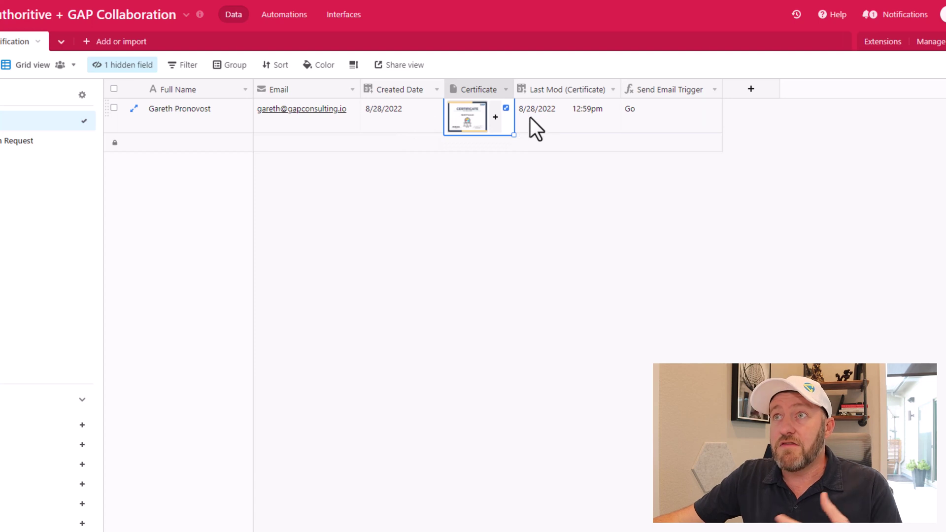
Step: Examine the Send Certificate automation's trigger conditions and open its Gmail send email action
left_click(289, 16)
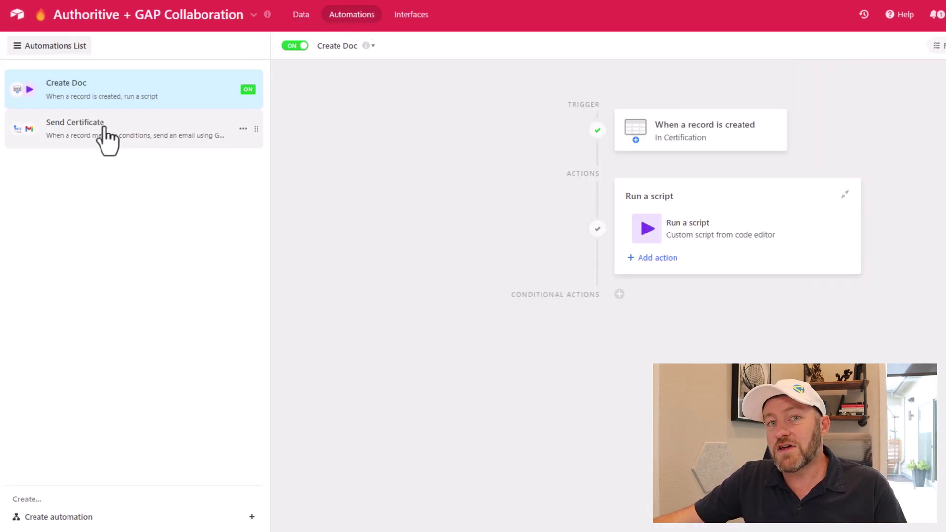
left_click(105, 129)
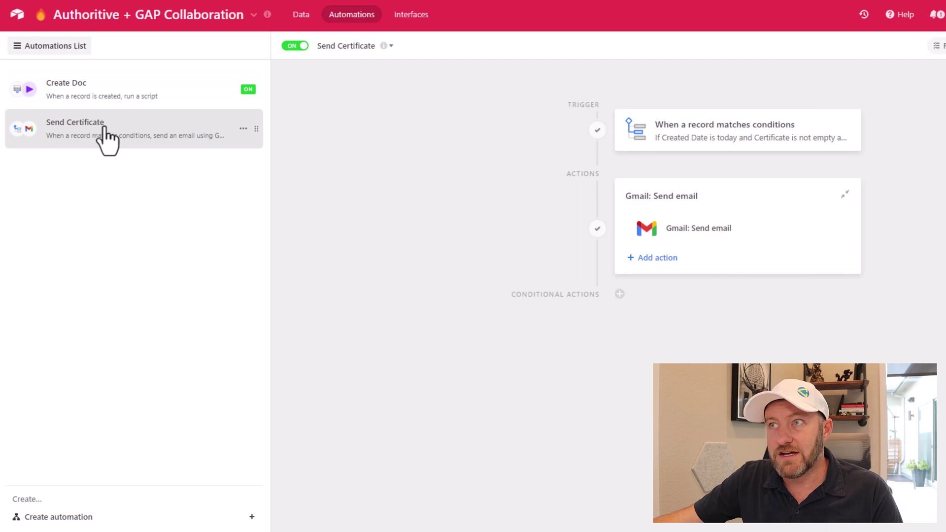
left_click(705, 140)
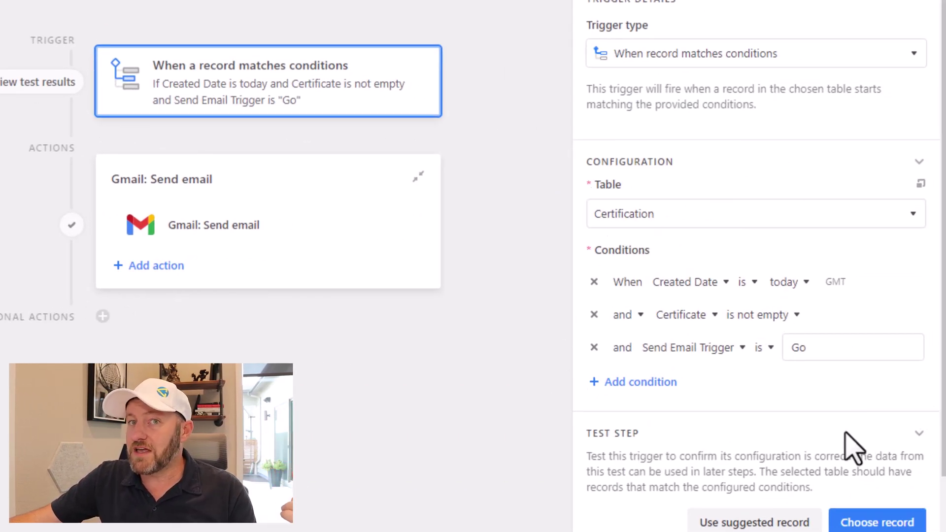
scroll(680, 420, "down", 2)
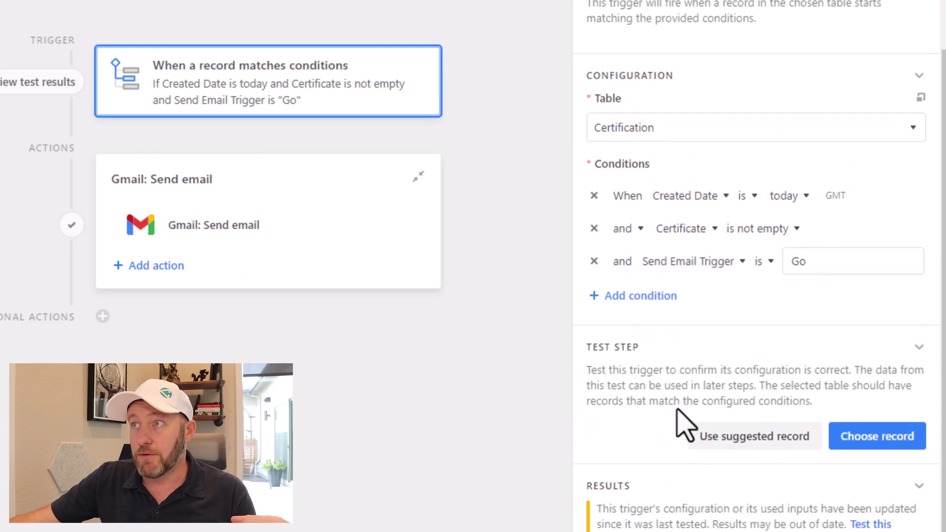
scroll(682, 424, "up", 2)
left_click(238, 226)
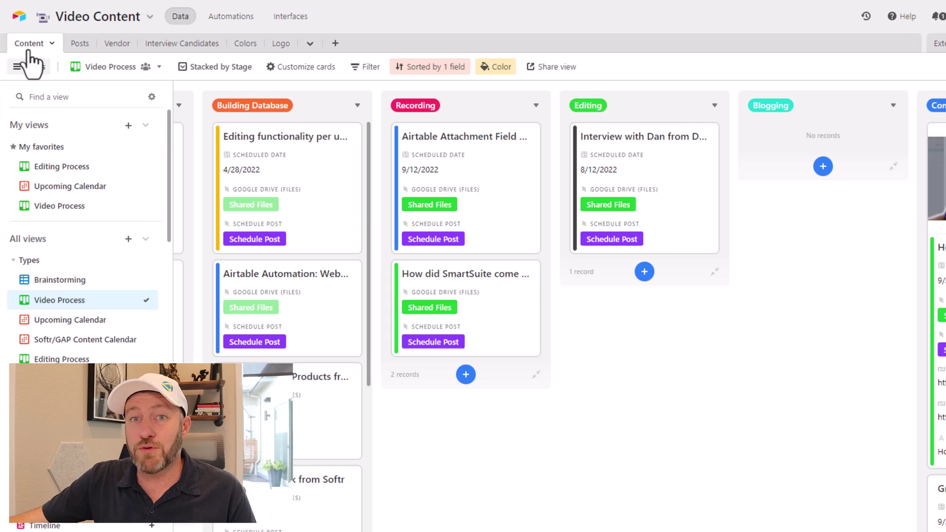
Step: Find the Automate Custom Certificates video in the Complete stack of the Video Content base and examine its record's image attachments
scroll(885, 238, "down", 3)
scroll(886, 237, "down", 15)
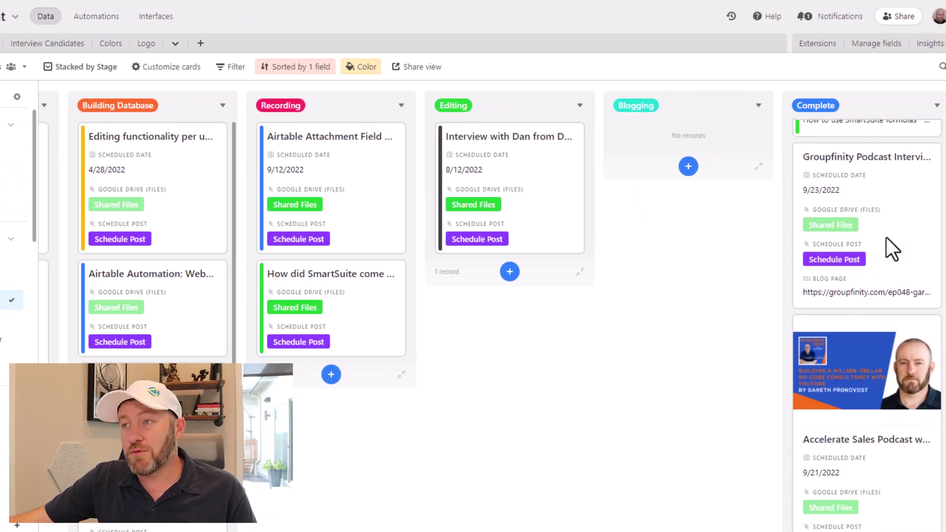
scroll(858, 277, "down", 6)
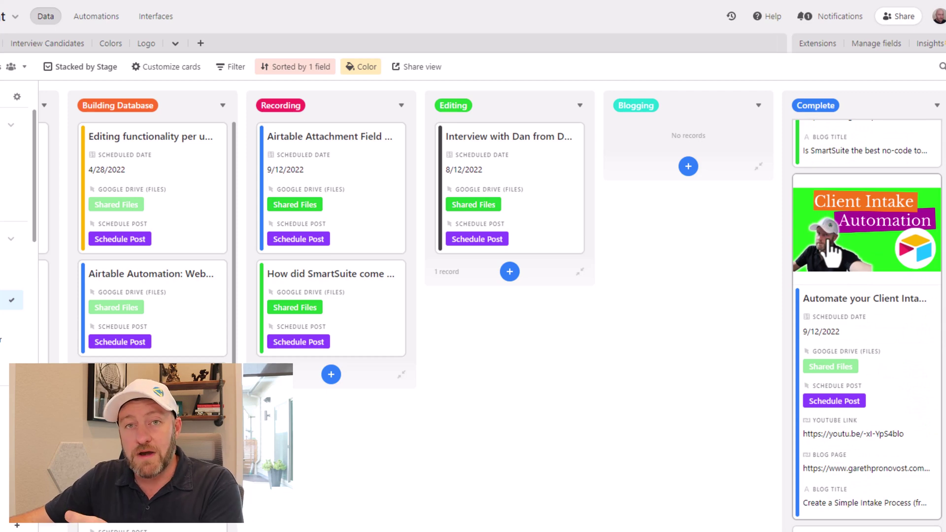
scroll(850, 234, "down", 8)
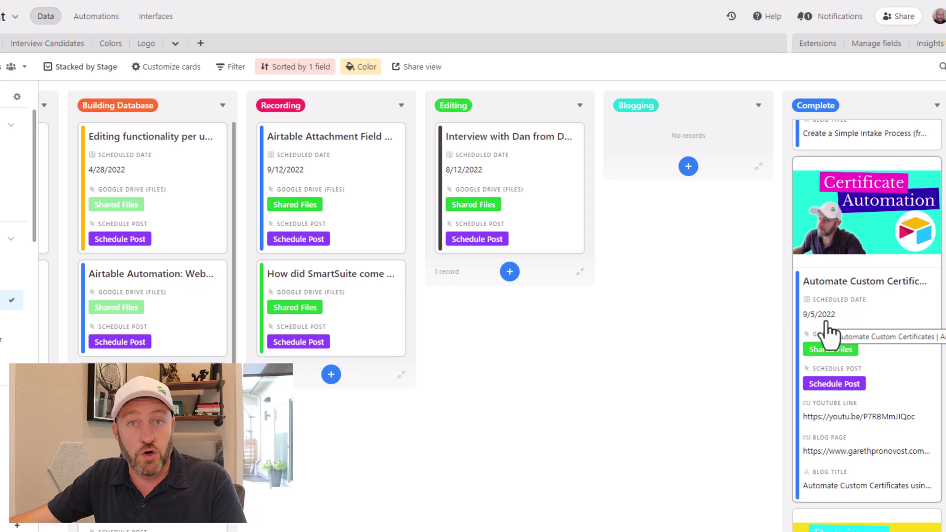
left_click(883, 267)
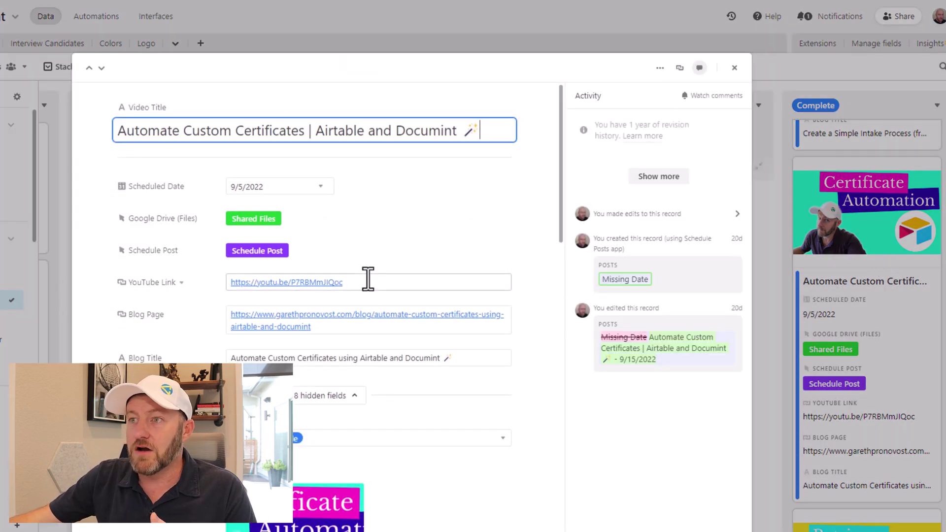
scroll(320, 291, "down", 5)
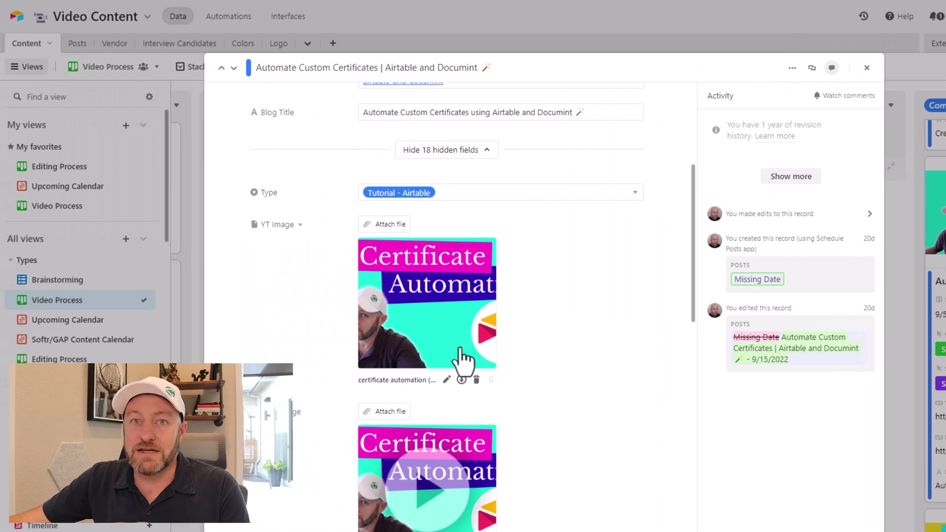
key("Escape")
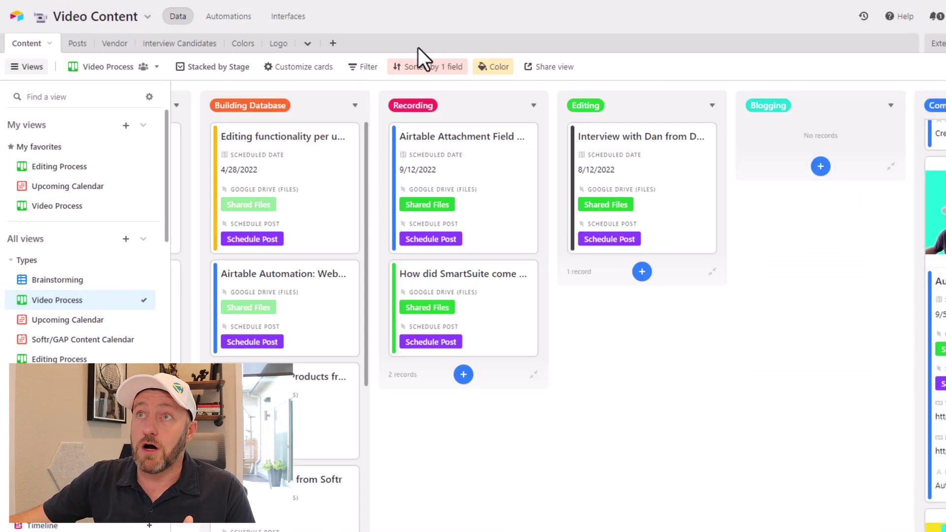
Step: Open the Posts table and examine the linked content and full social comment of the SmartSuite formulas post dated 9/26/2022
left_click(70, 45)
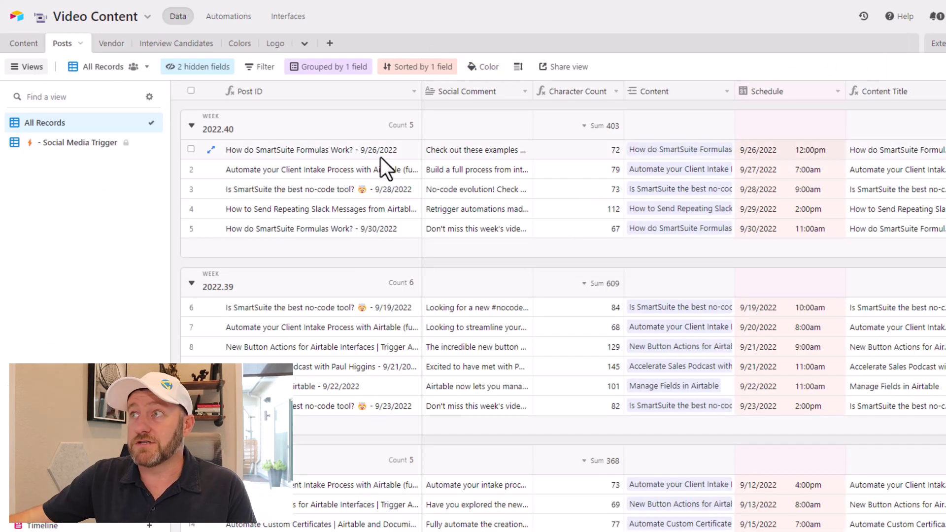
left_click(681, 150)
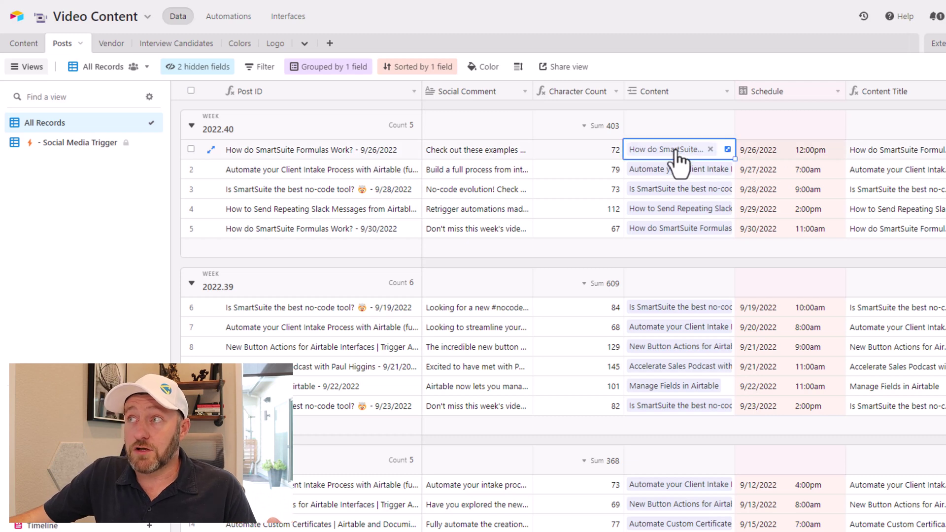
left_click(459, 153)
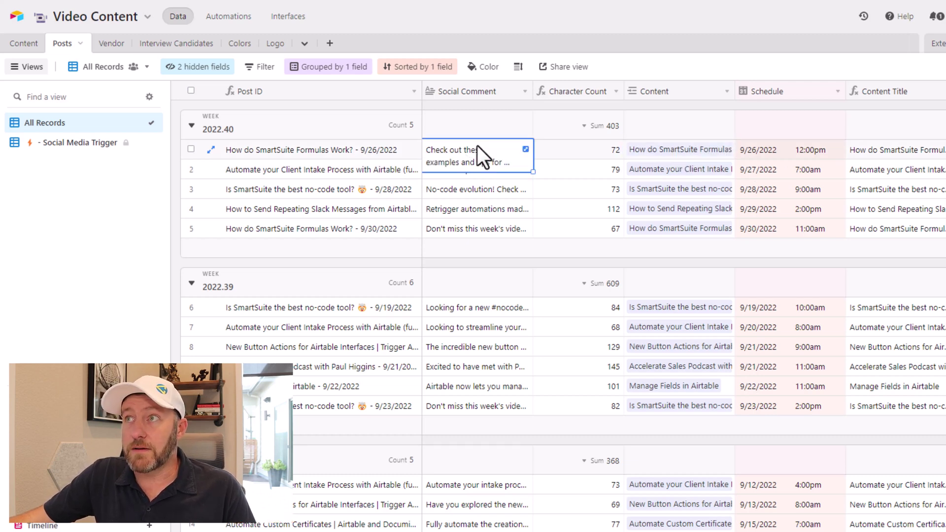
left_click(524, 150)
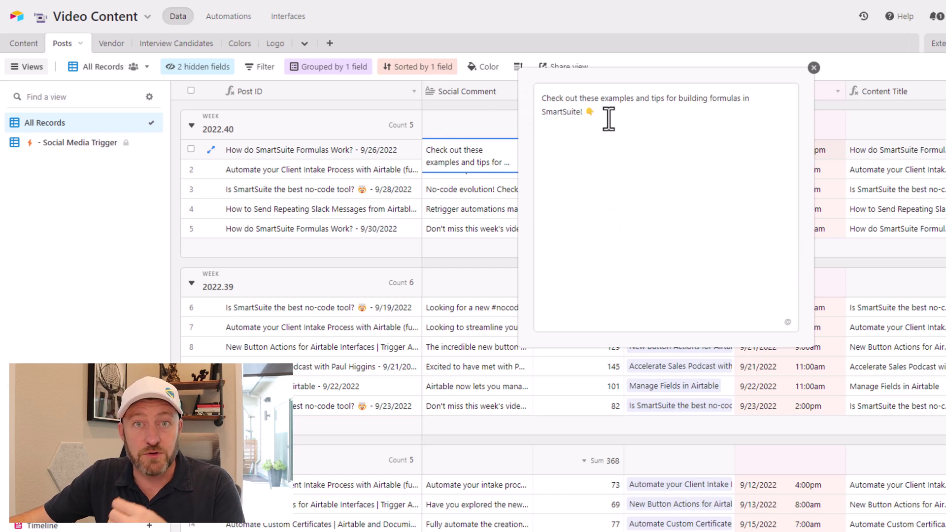
left_click(463, 156)
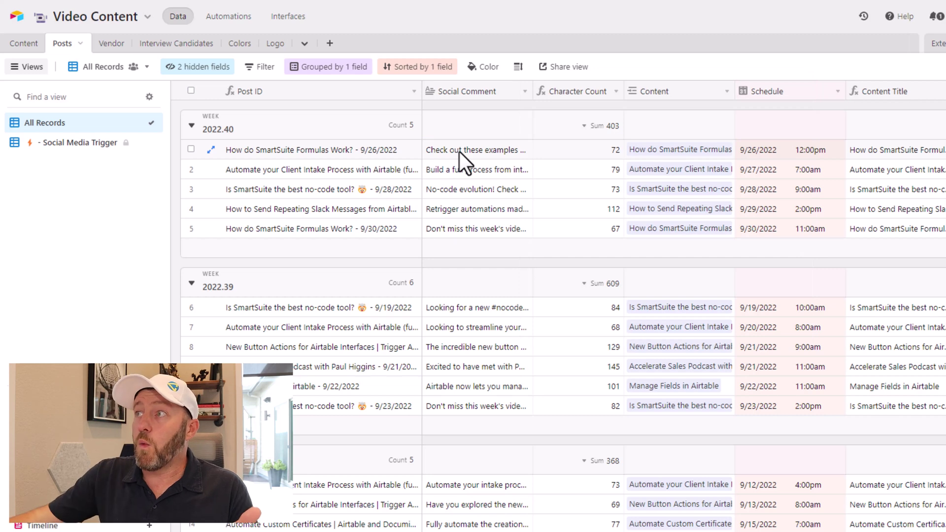
Step: Examine the 9/26/2022 post's schedule, Content URL and Image Formula link across its remaining fields
left_click(784, 152)
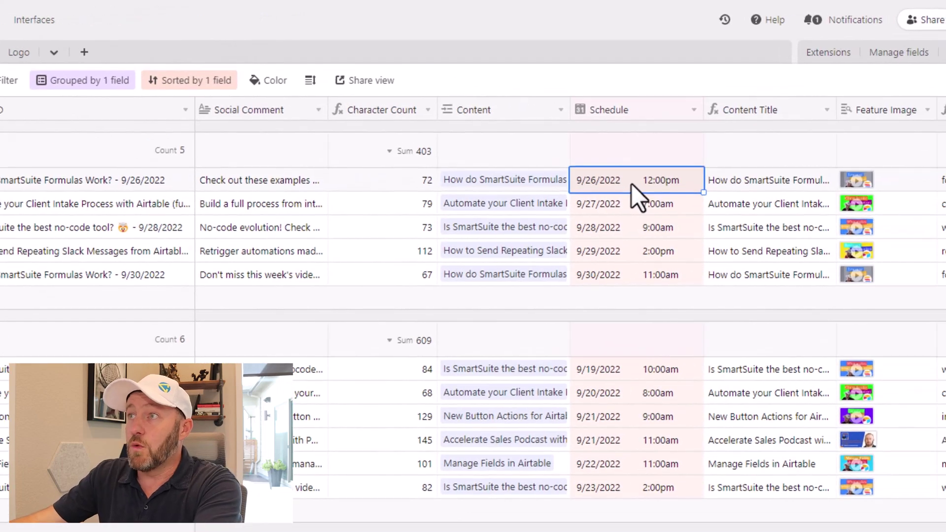
key("Right")
key("Right")
key("Right")
key("Right")
key("Right")
key("Right")
key("Right")
key("Right")
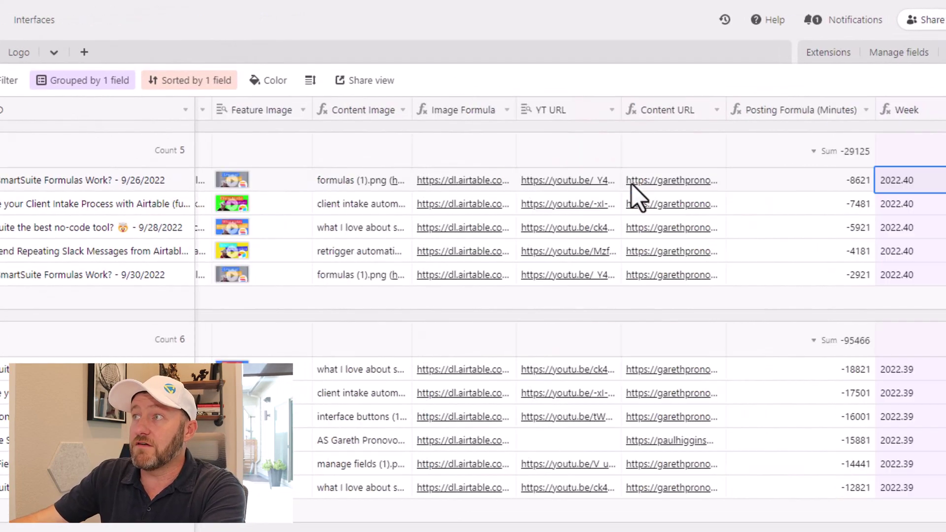
left_click(661, 181)
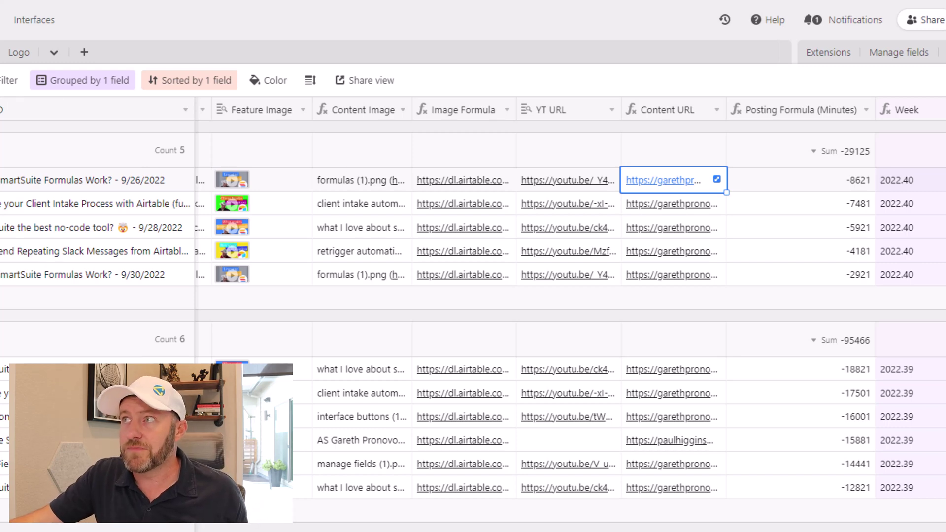
left_click(466, 184)
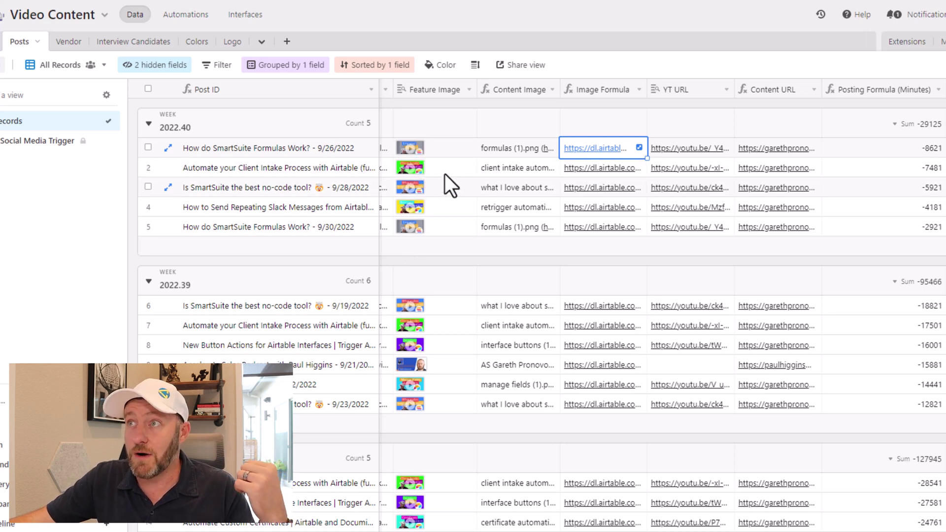
Step: Open the feature image of the 9/28/2022 SmartSuite post in full-size preview, examine it, and close the preview
left_click(407, 187)
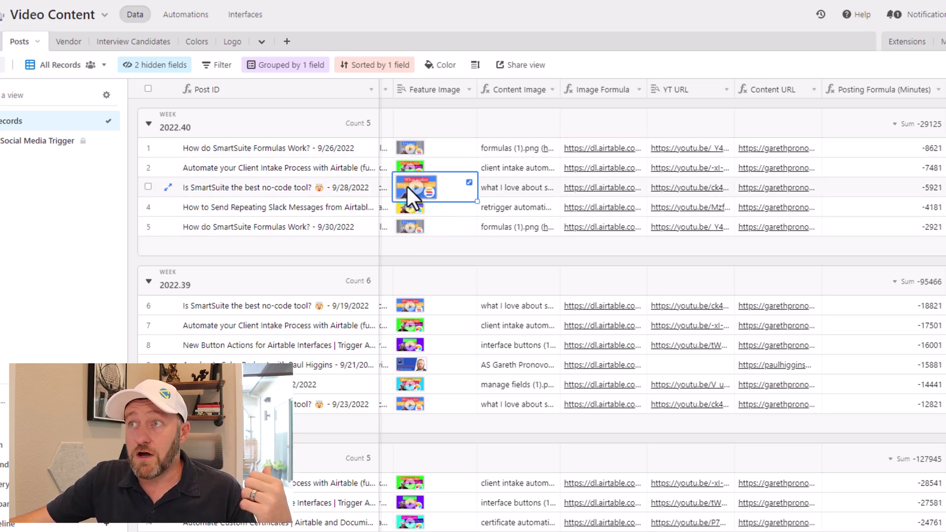
left_click(409, 188)
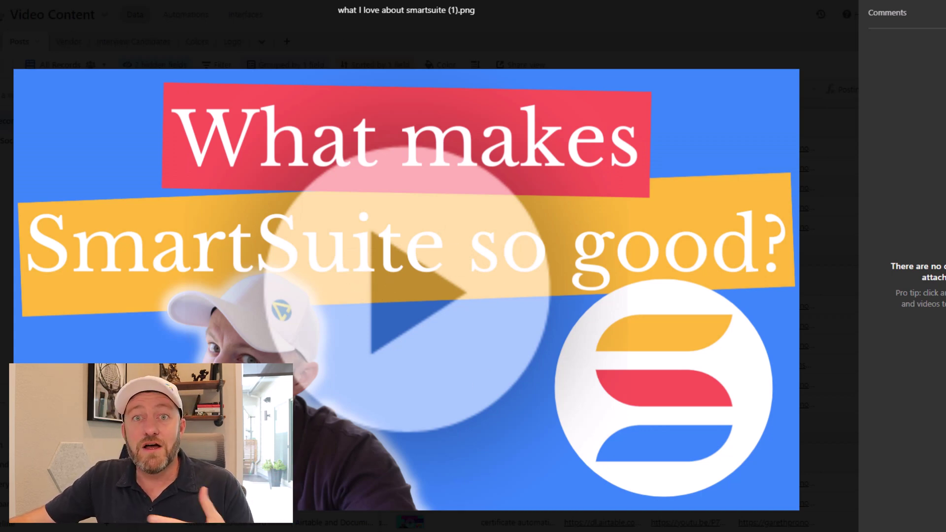
key("Escape")
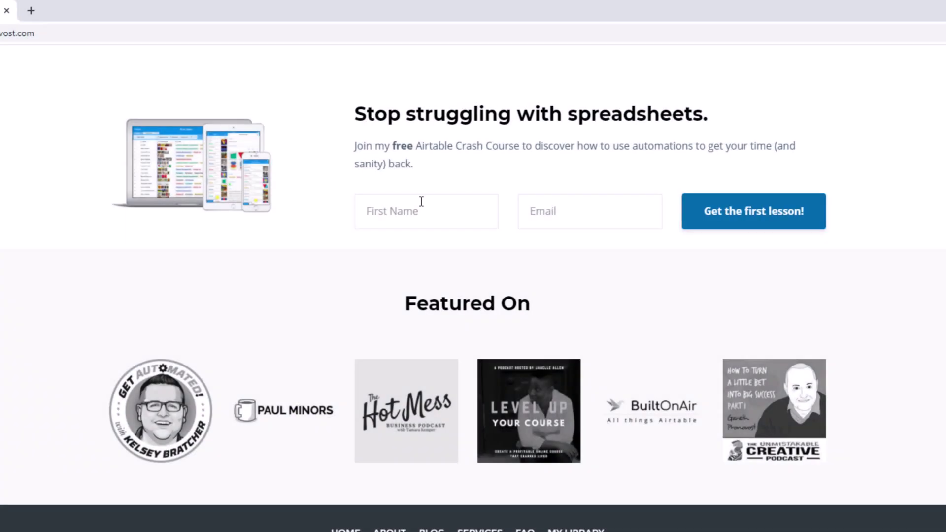
Step: On the GAP Consulting website, fill in the free Airtable Crash Course sign-up form with the subscriber's first name and e-mail address
left_click(421, 211)
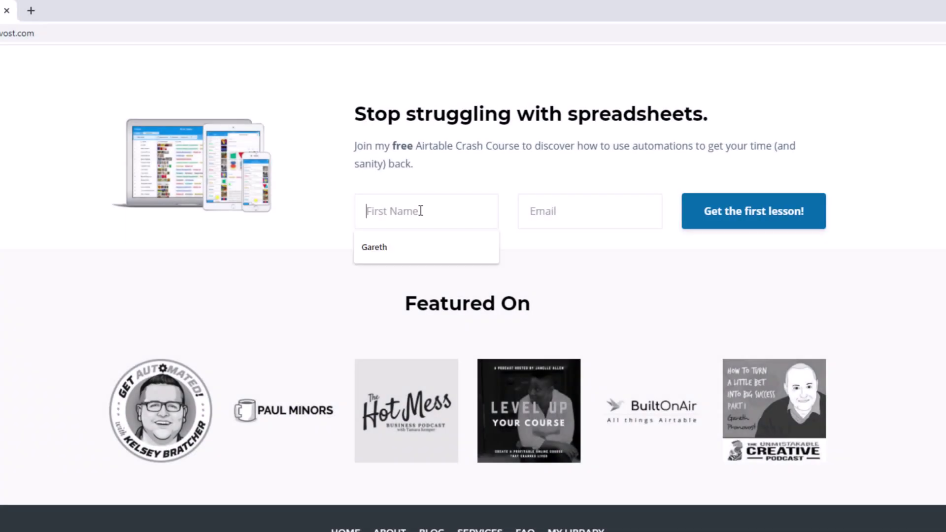
type("Gareth")
key("Tab")
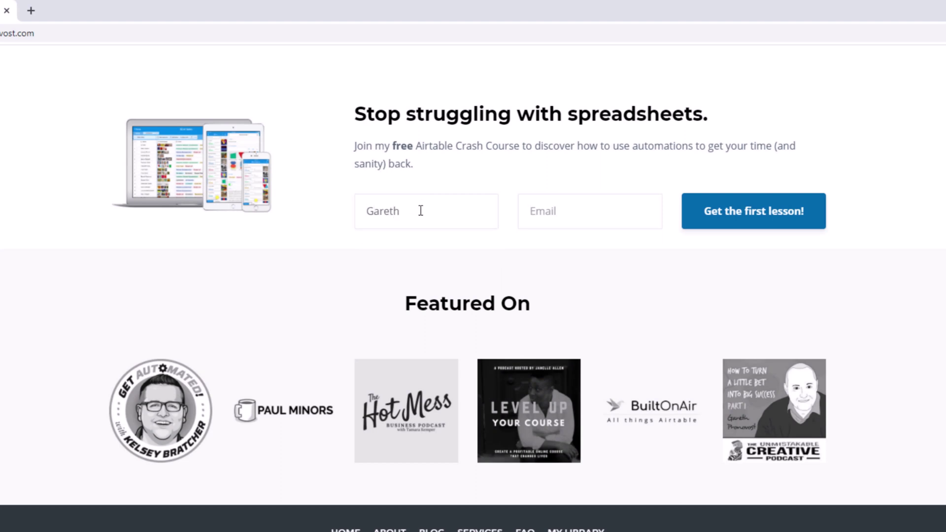
type("garet")
key("Down")
key("Return")
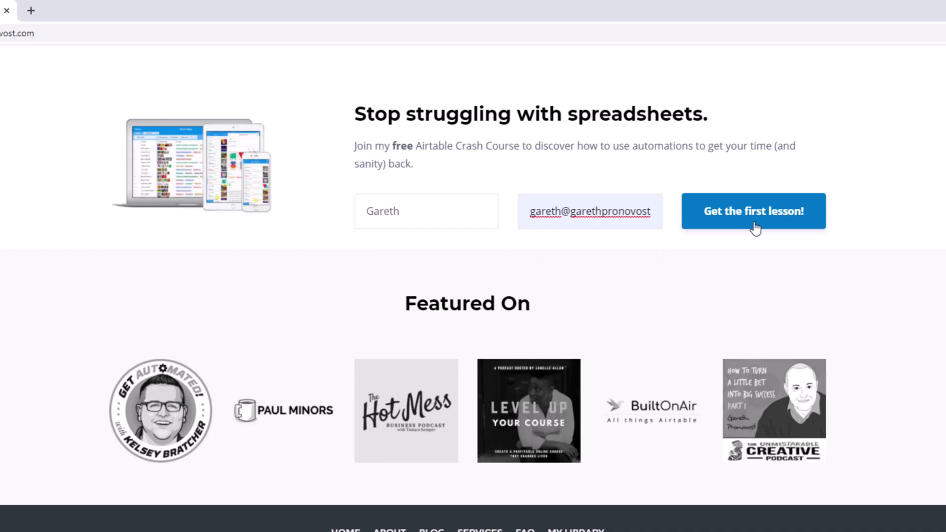
Step: Open the site's Services page and examine the three Airtable consulting support options
scroll(755, 228, "up", 20)
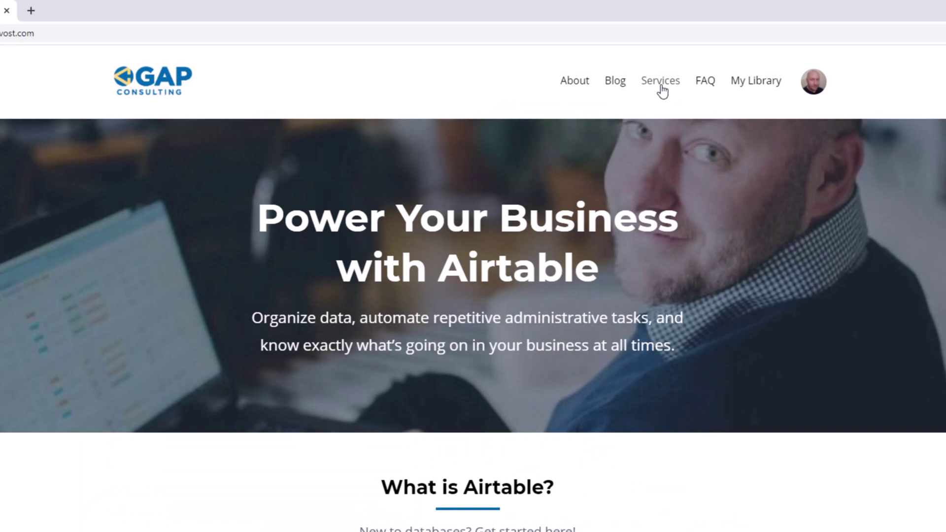
left_click(661, 81)
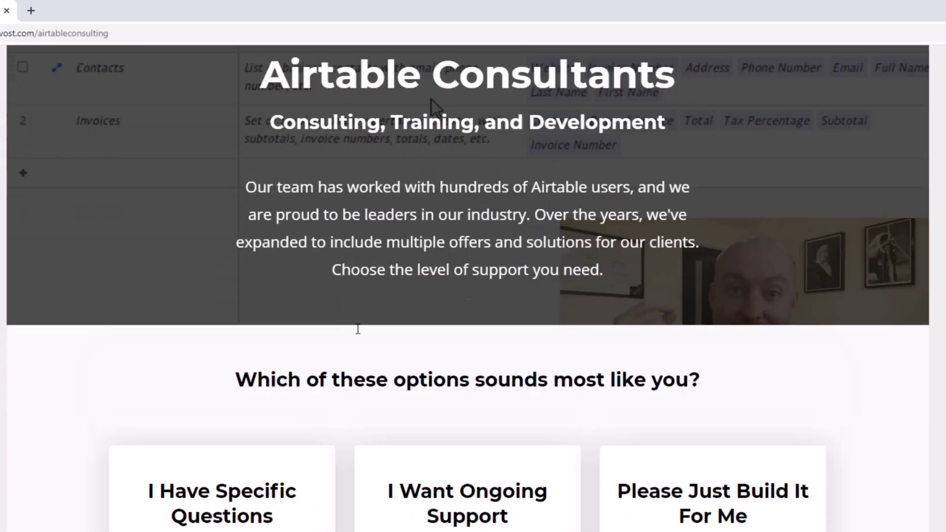
scroll(357, 331, "down", 8)
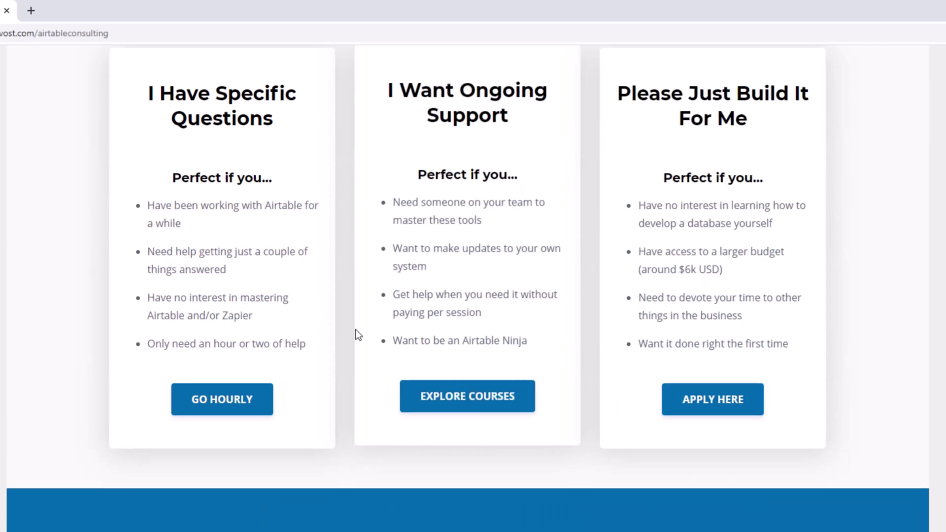